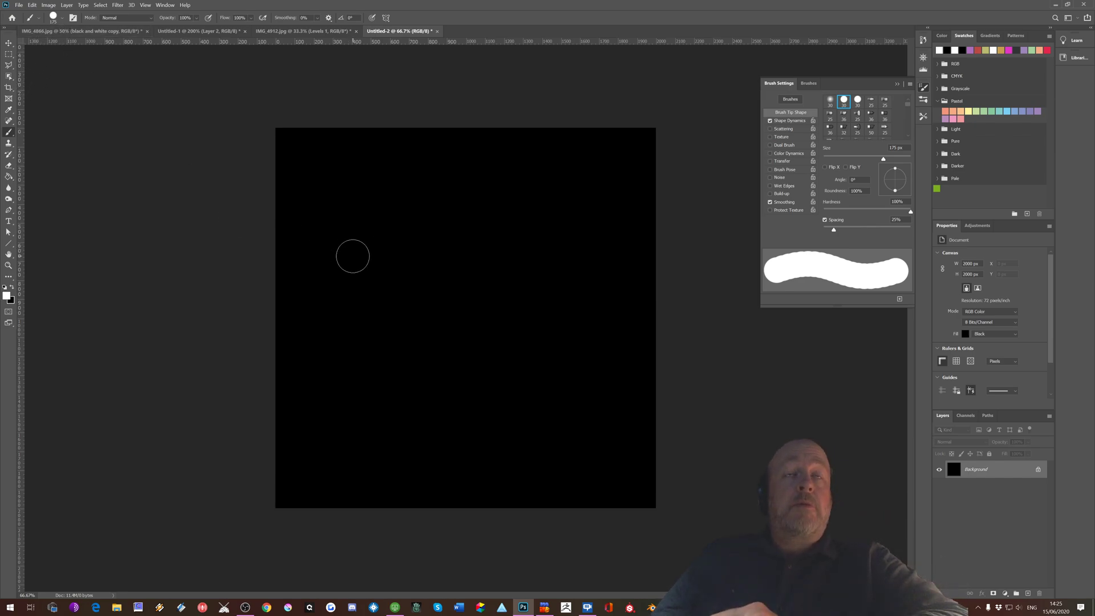
# Paint a single dot and a long horizontal stroke near the canvas's upper edge with the hard white 175 px brush
pyautogui.click(353, 206)
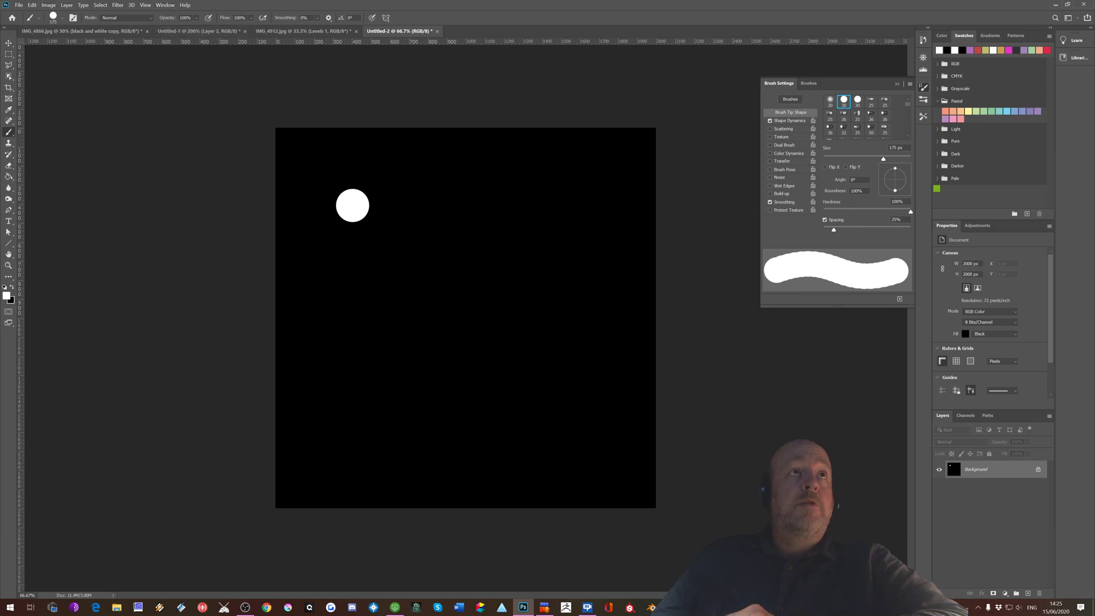
pyautogui.moveTo(313, 161); pyautogui.dragTo(614, 163)
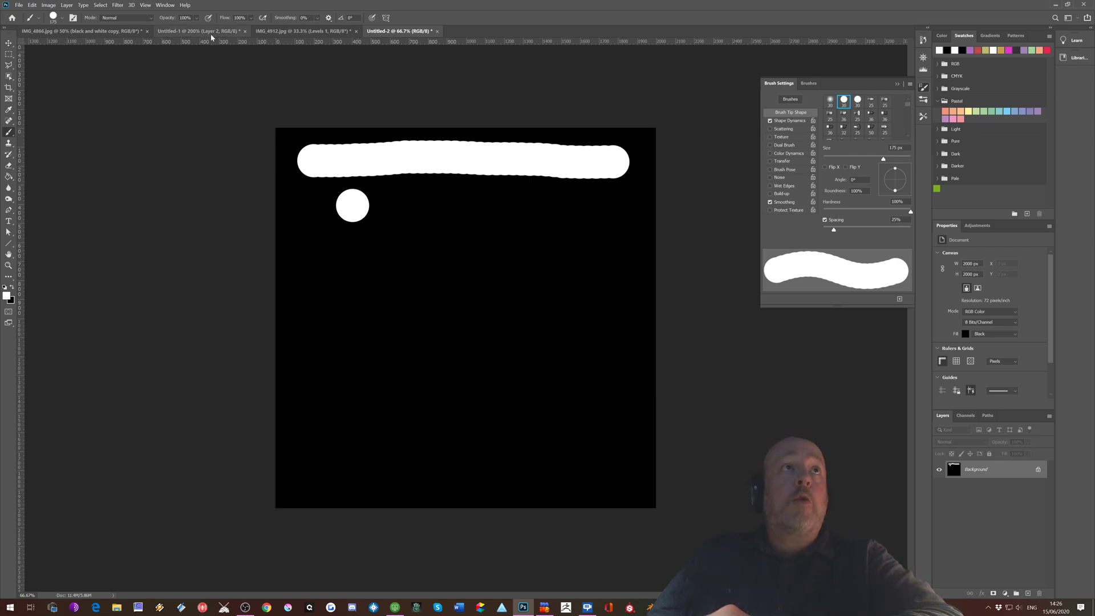
# Paint a row of separate dots at 100% brush spacing and a horizontal stroke below it at 16% spacing
pyautogui.click(147, 7)
pyautogui.moveTo(164, 5)
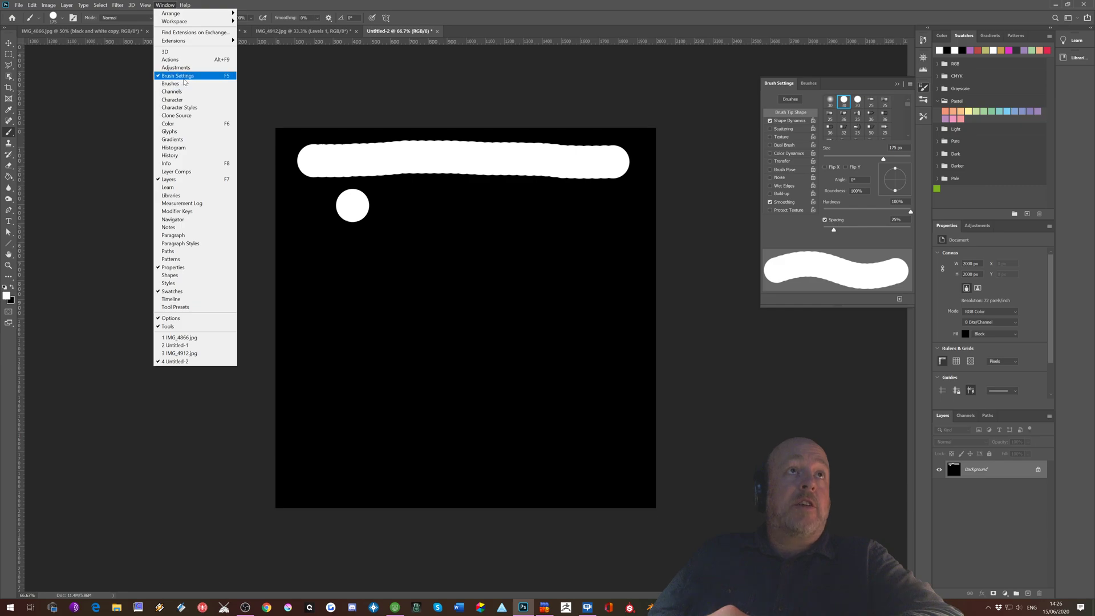
pyautogui.click(656, 5)
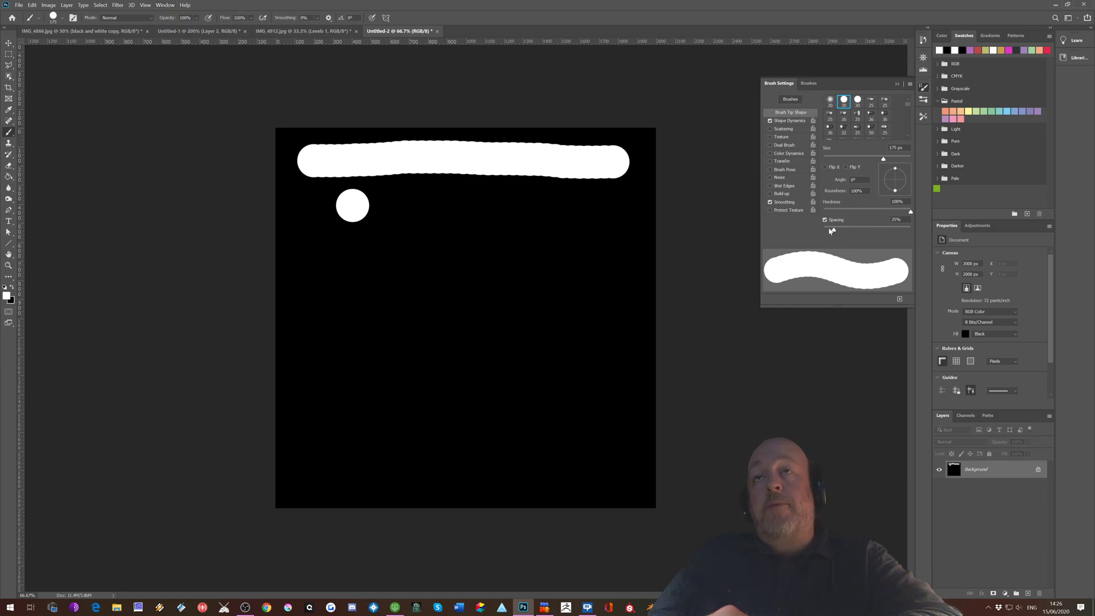
pyautogui.moveTo(840, 232); pyautogui.dragTo(867, 232)
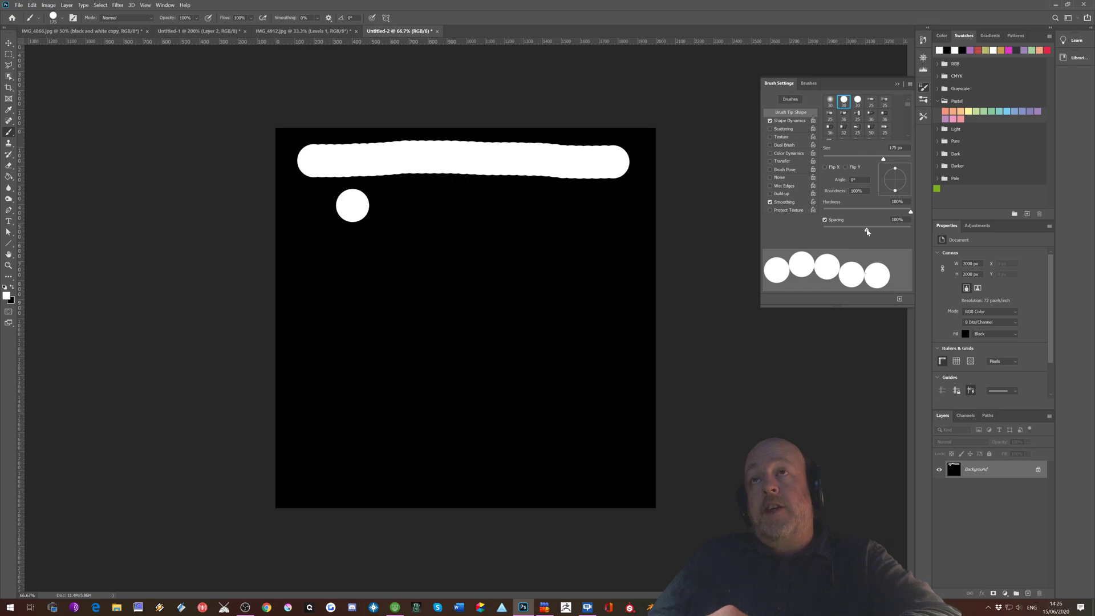
pyautogui.moveTo(404, 210); pyautogui.dragTo(605, 208)
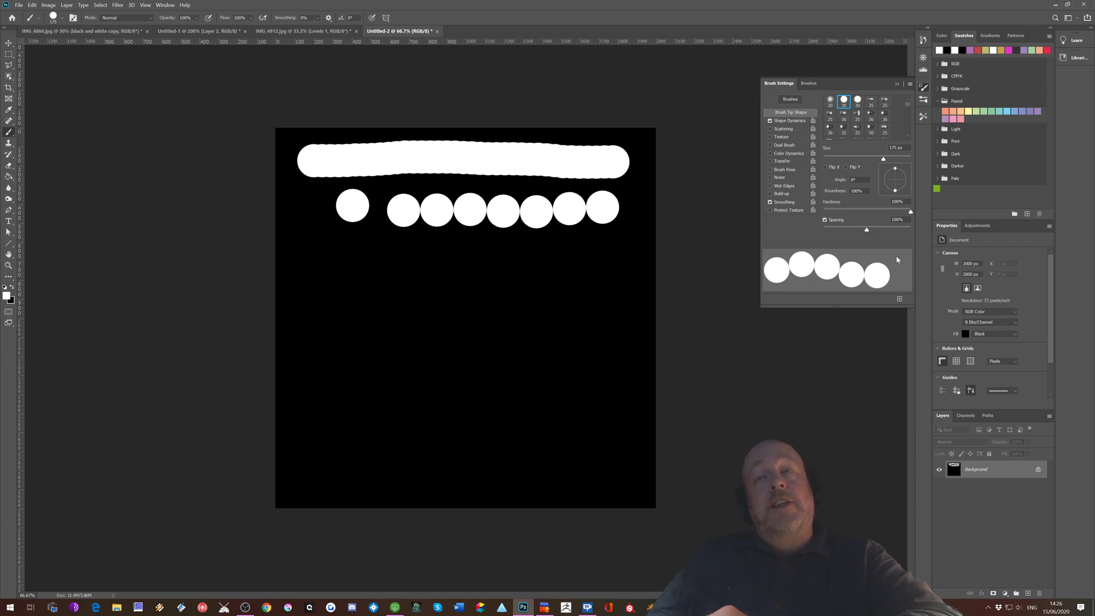
pyautogui.moveTo(868, 230); pyautogui.dragTo(839, 230)
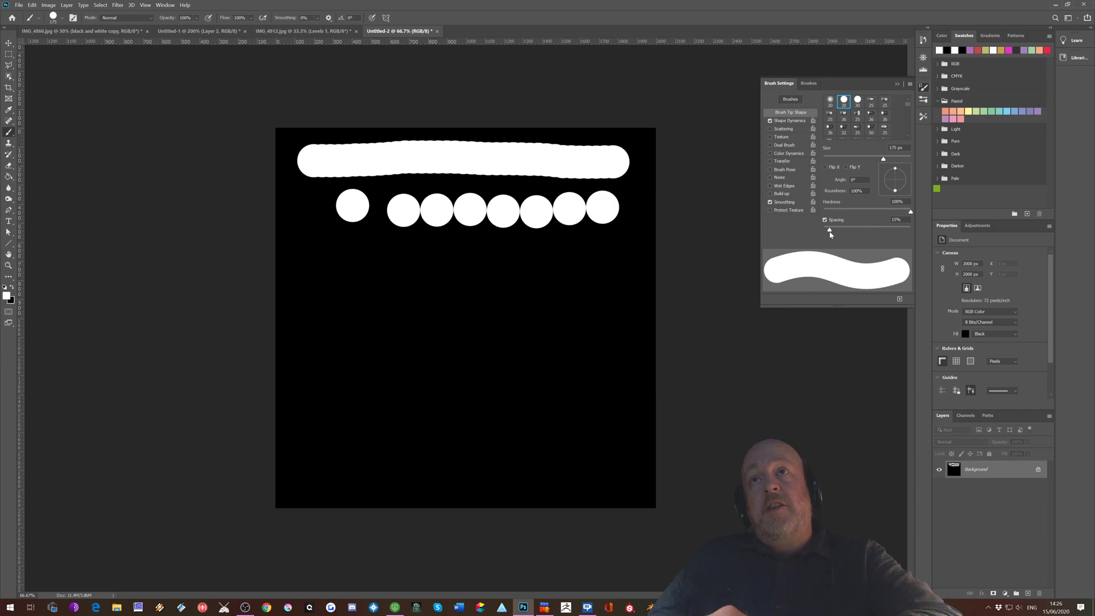
pyautogui.moveTo(308, 247); pyautogui.dragTo(539, 252)
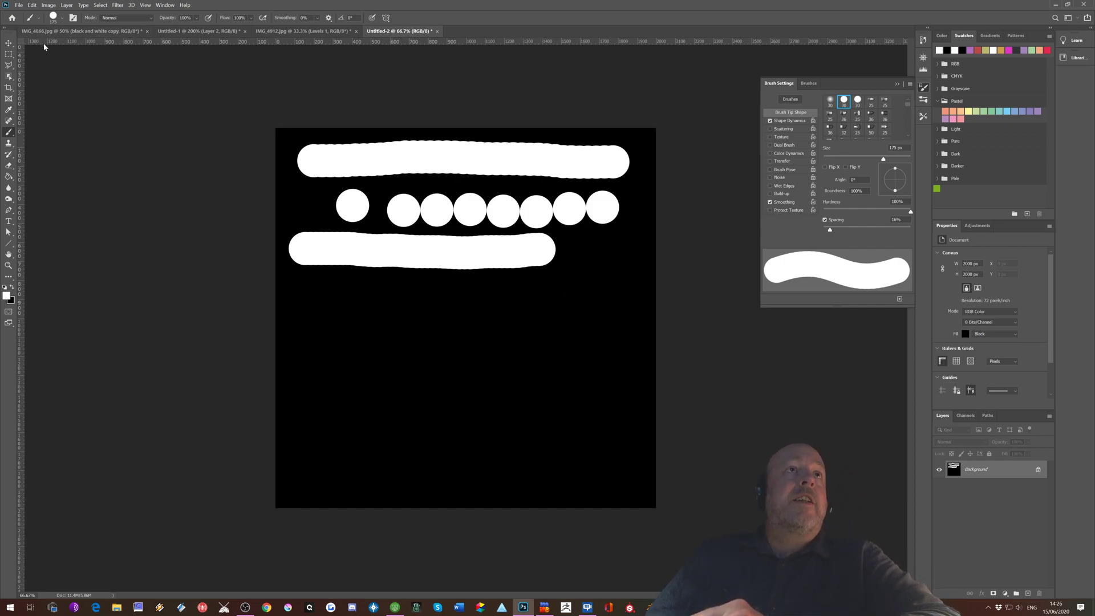
# Set the brush hardness to 9% and paint two soft horizontal strokes below the hard ones
pyautogui.click(64, 20)
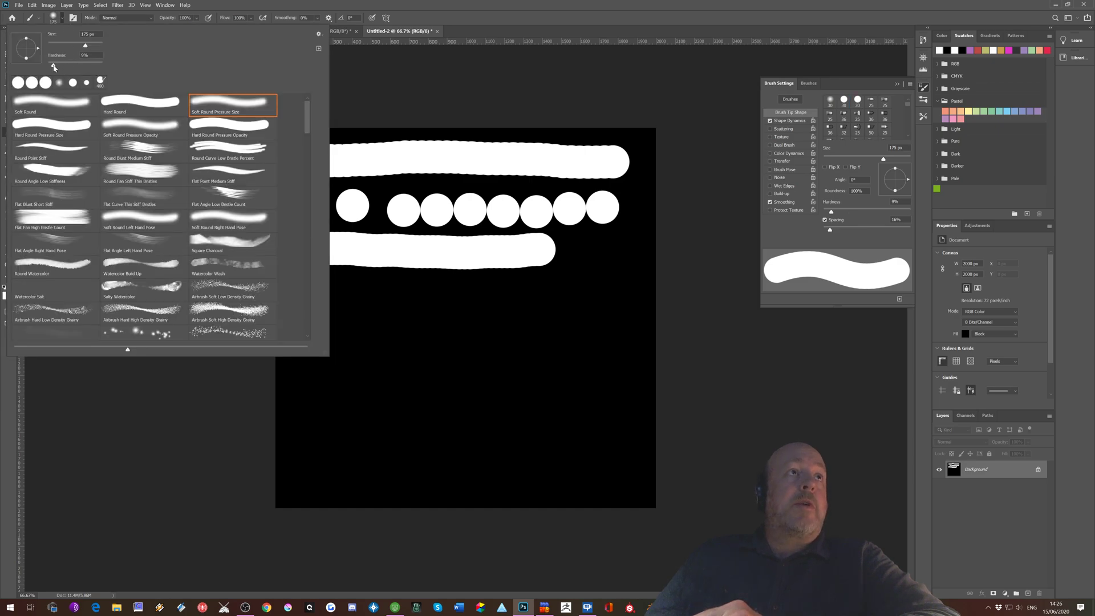
pyautogui.press('Return')
pyautogui.moveTo(301, 295); pyautogui.dragTo(595, 295)
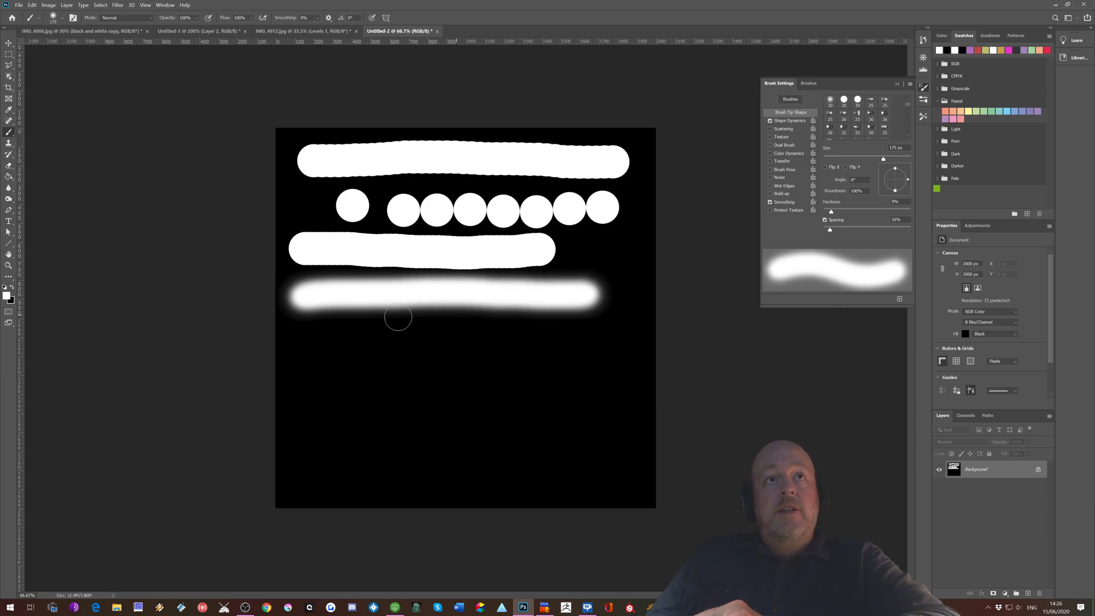
pyautogui.moveTo(304, 325); pyautogui.dragTo(557, 326)
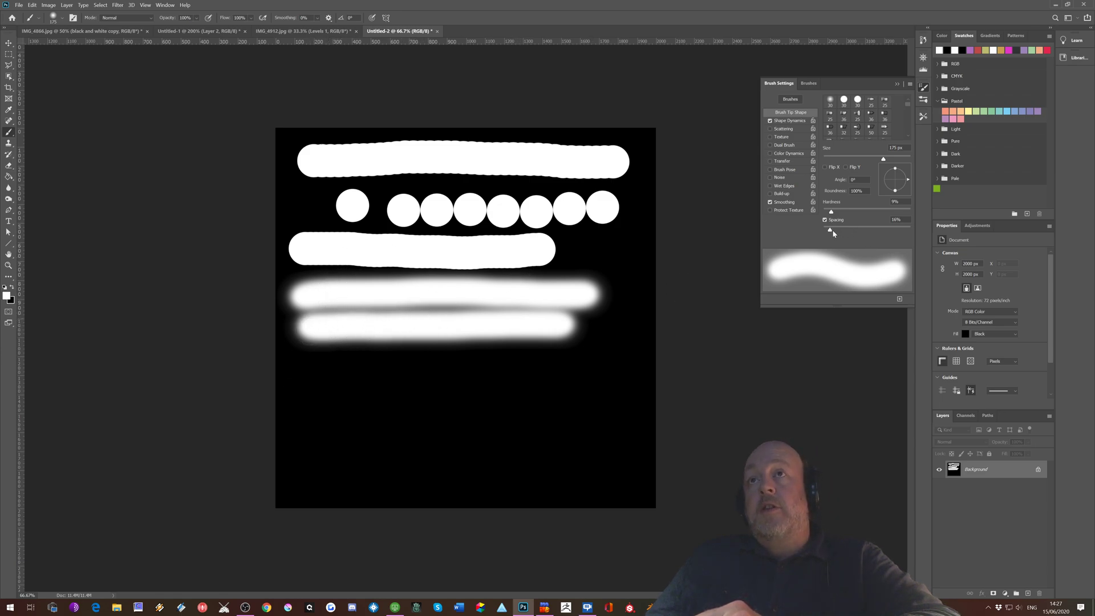
# Paint a soft dotted stroke at 59% brush spacing and a horizontal stroke below it at the minimum spacing
pyautogui.moveTo(830, 230); pyautogui.dragTo(849, 230)
pyautogui.moveTo(300, 369)
pyautogui.mouseDown()
pyautogui.moveTo(578, 359)
pyautogui.moveTo(615, 337)
pyautogui.moveTo(620, 278)
pyautogui.mouseUp()
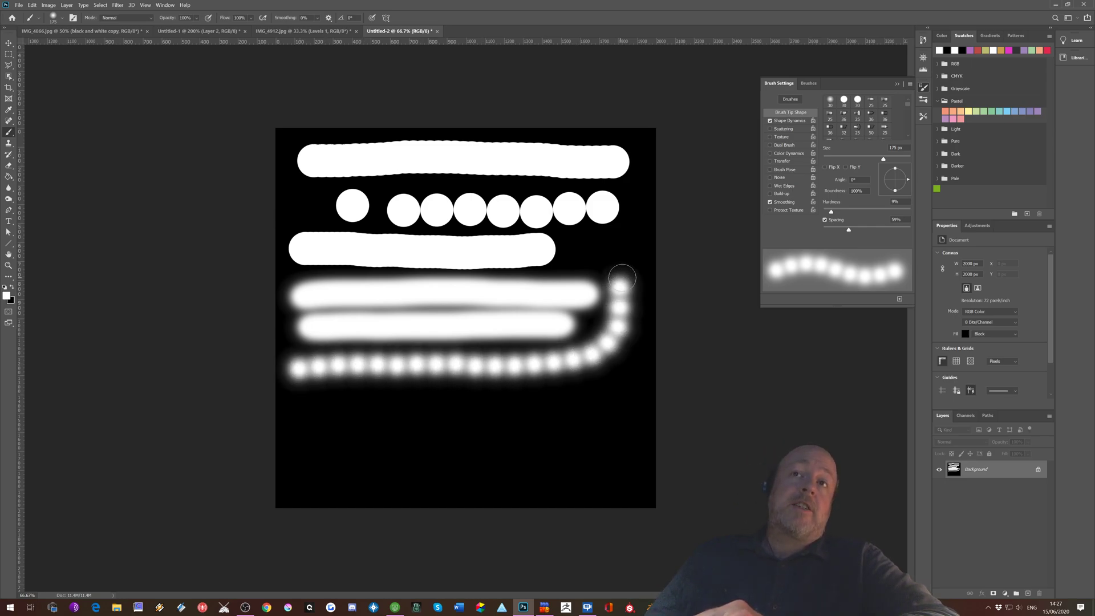
pyautogui.moveTo(850, 233); pyautogui.dragTo(823, 233)
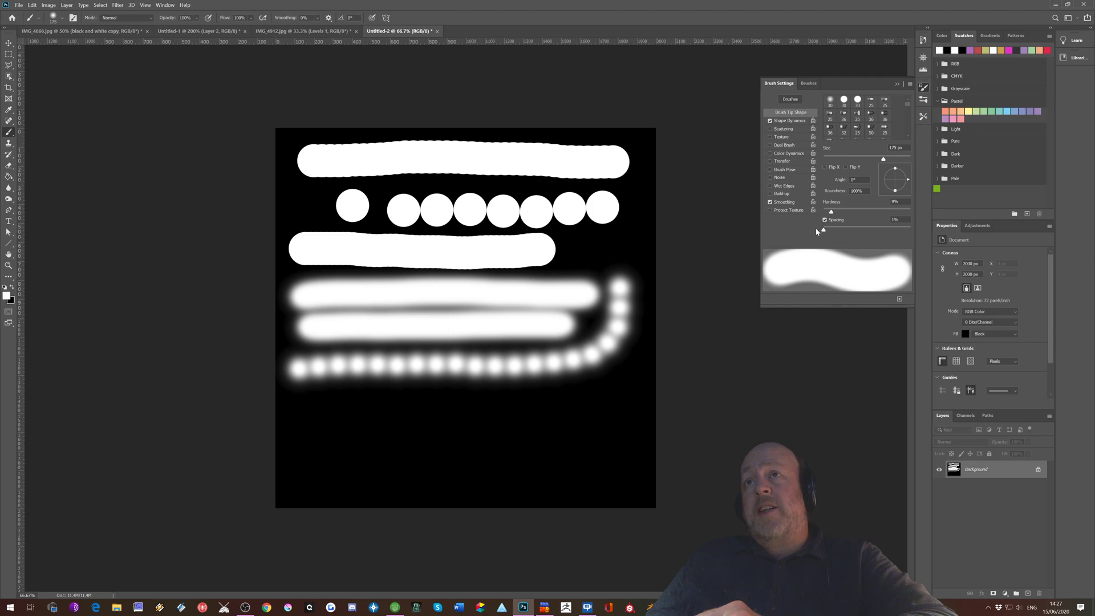
pyautogui.moveTo(292, 412); pyautogui.dragTo(562, 403)
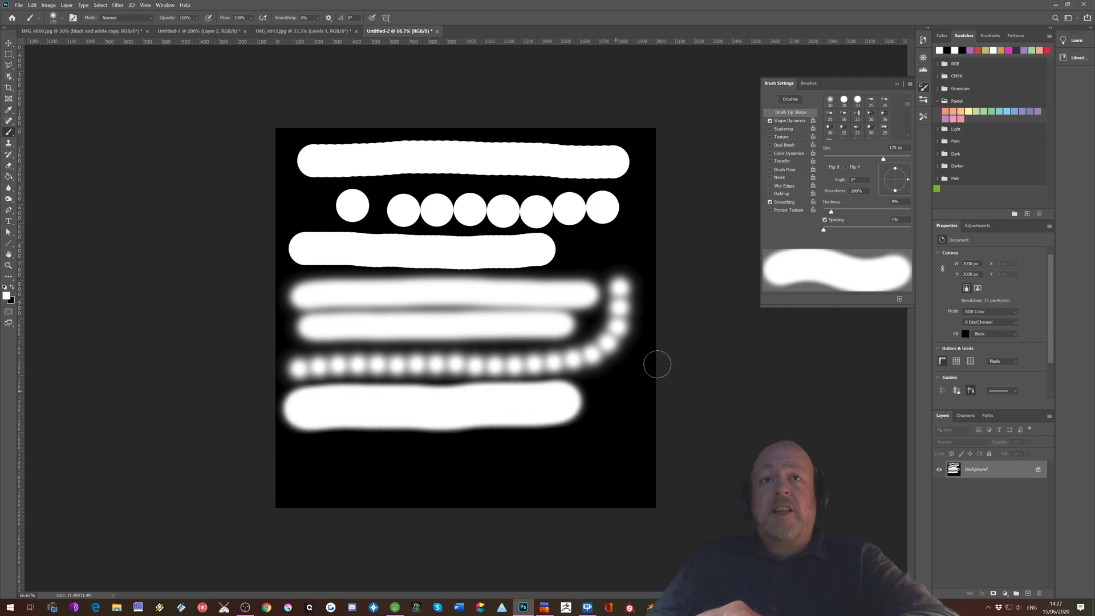
# Set the brush spacing to 26% and paint a short soft stroke near the canvas's lower edge
pyautogui.moveTo(824, 232); pyautogui.dragTo(835, 231)
pyautogui.moveTo(323, 455)
pyautogui.mouseDown()
pyautogui.moveTo(379, 453)
pyautogui.moveTo(300, 459)
pyautogui.mouseUp()
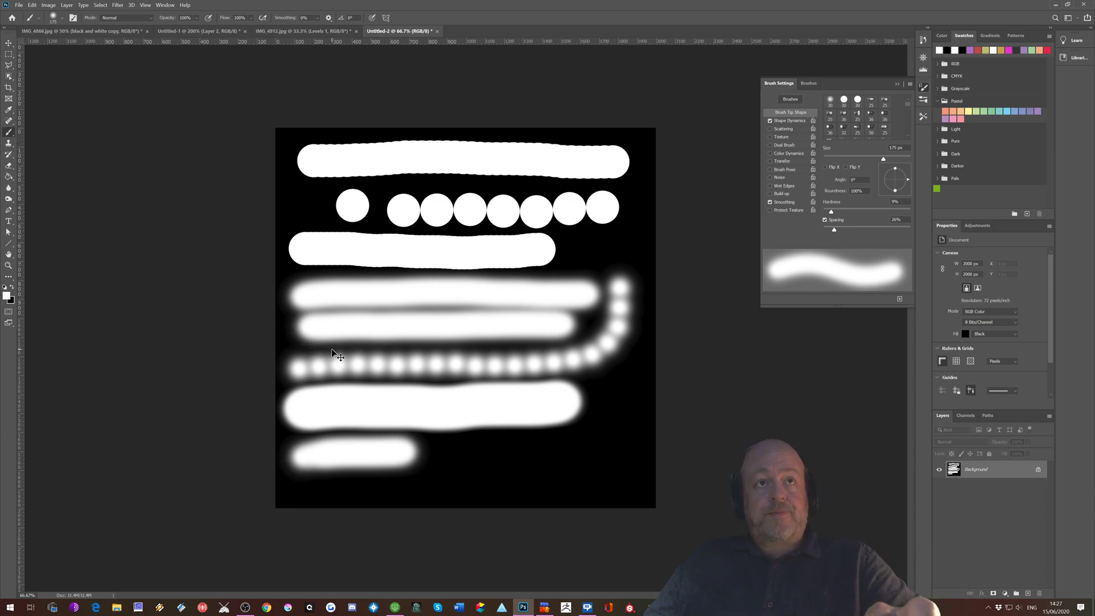
# Undo all the painted brush strokes back to the plain black canvas
pyautogui.hotkey('ctrl', 'z')
pyautogui.hotkey('ctrl', 'z')
pyautogui.hotkey('ctrl', 'z')
pyautogui.hotkey('ctrl', 'z')
pyautogui.hotkey('ctrl', 'z')
pyautogui.hotkey('ctrl', 'z')
pyautogui.hotkey('ctrl', 'z')
pyautogui.hotkey('ctrl', 'z')
pyautogui.hotkey('ctrl', 'z')
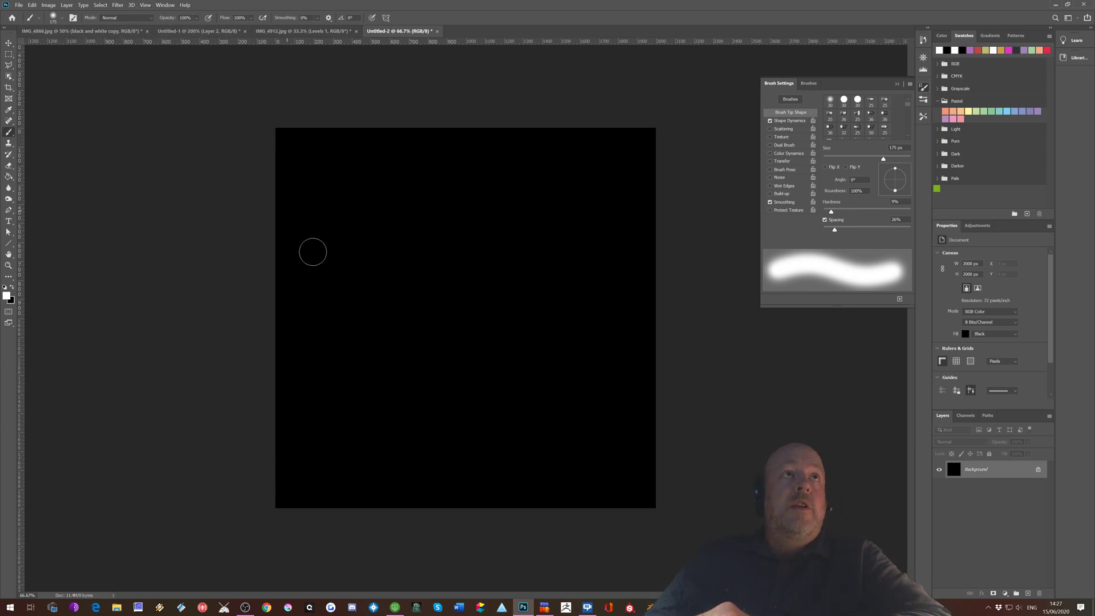
# Paint a soft 200 px stroke across the canvas's upper part at full flow and a built-up one below at about 6% flow
pyautogui.press(']')
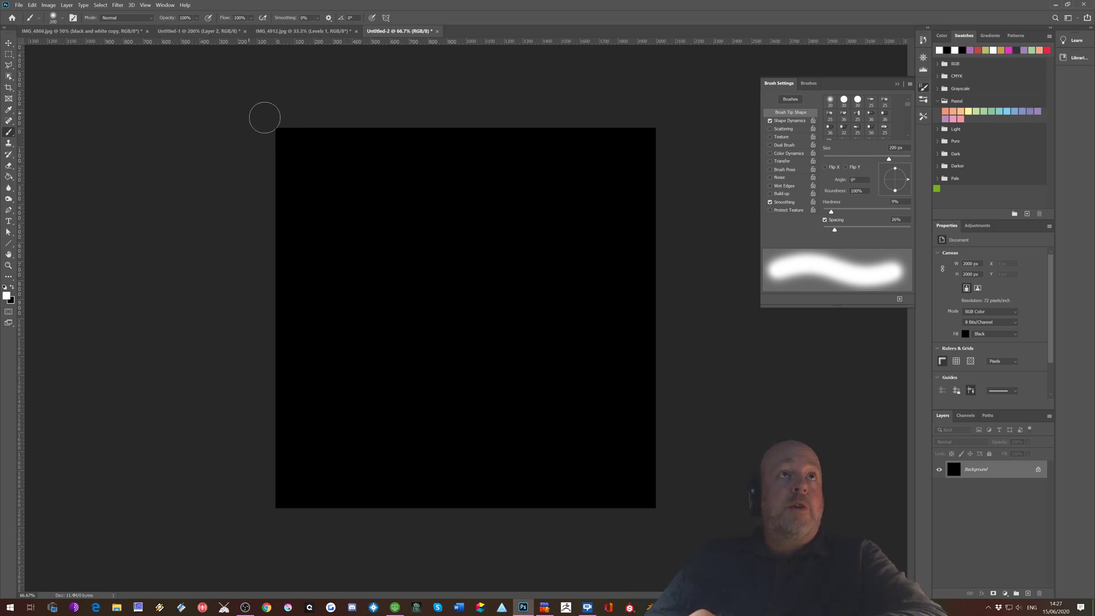
pyautogui.moveTo(308, 164); pyautogui.dragTo(578, 164)
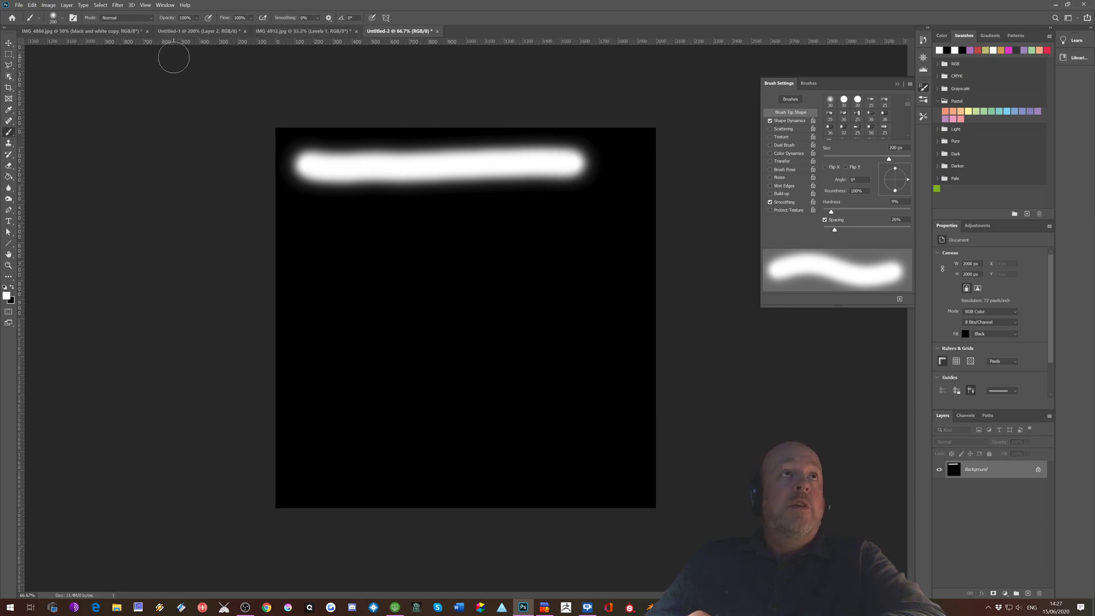
pyautogui.click(251, 19)
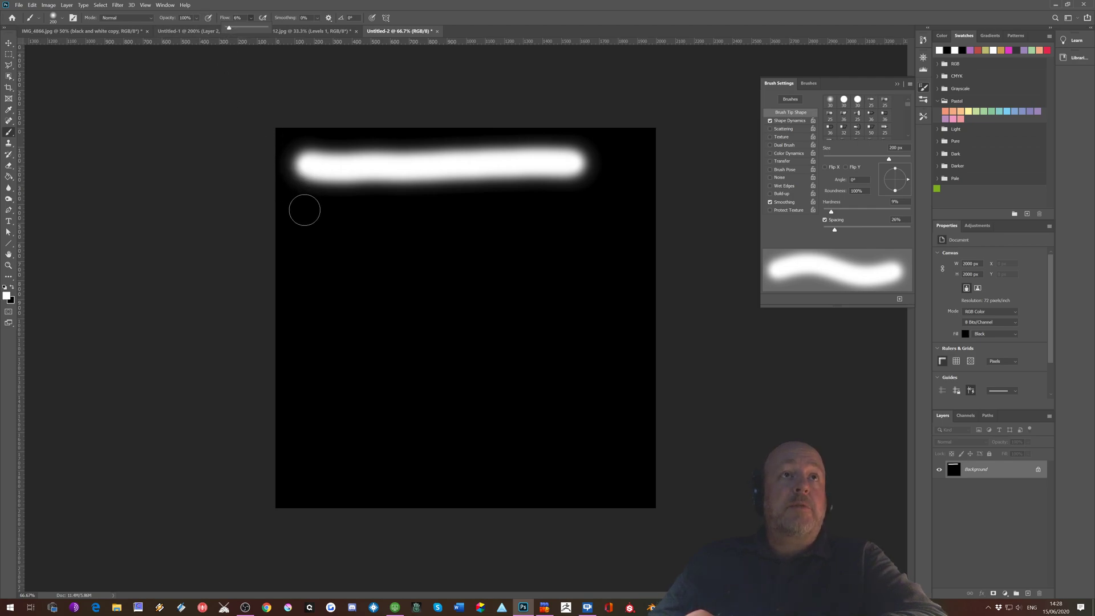
pyautogui.moveTo(306, 213)
pyautogui.mouseDown()
pyautogui.moveTo(550, 205)
pyautogui.moveTo(384, 217)
pyautogui.moveTo(565, 224)
pyautogui.moveTo(365, 218)
pyautogui.moveTo(570, 212)
pyautogui.moveTo(379, 226)
pyautogui.moveTo(508, 219)
pyautogui.moveTo(494, 226)
pyautogui.moveTo(519, 229)
pyautogui.moveTo(508, 245)
pyautogui.moveTo(569, 231)
pyautogui.moveTo(475, 236)
pyautogui.moveTo(559, 219)
pyautogui.moveTo(557, 210)
pyautogui.moveTo(504, 212)
pyautogui.moveTo(494, 218)
pyautogui.moveTo(504, 225)
pyautogui.moveTo(493, 223)
pyautogui.moveTo(527, 234)
pyautogui.moveTo(566, 226)
pyautogui.moveTo(540, 212)
pyautogui.moveTo(558, 213)
pyautogui.moveTo(529, 225)
pyautogui.moveTo(495, 217)
pyautogui.moveTo(491, 230)
pyautogui.moveTo(540, 236)
pyautogui.moveTo(501, 202)
pyautogui.moveTo(469, 227)
pyautogui.moveTo(573, 231)
pyautogui.moveTo(563, 212)
pyautogui.moveTo(517, 208)
pyautogui.moveTo(542, 233)
pyautogui.mouseUp()
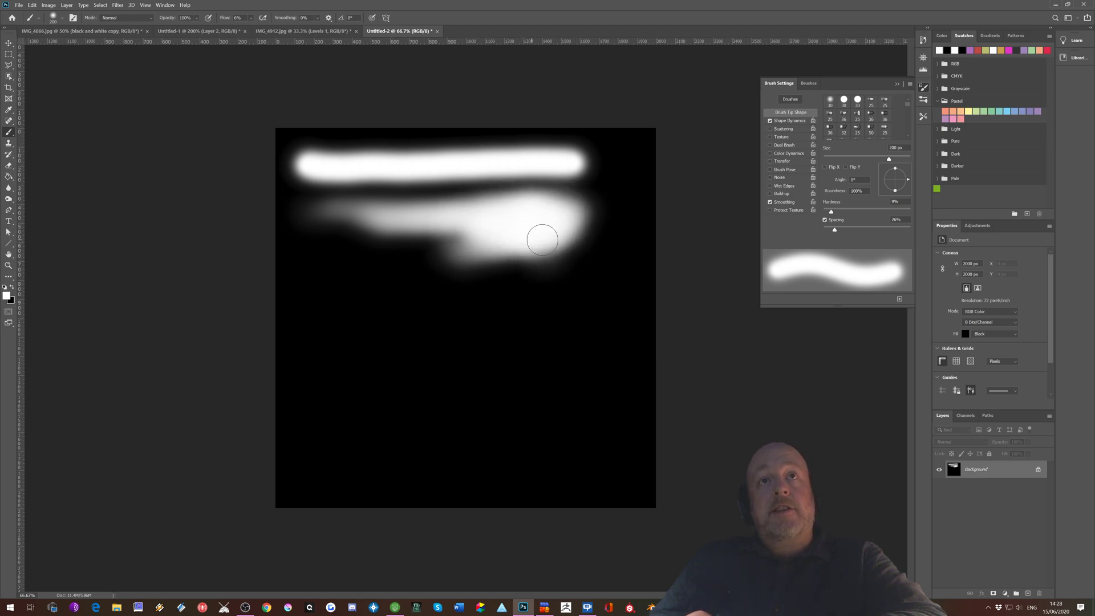
# Set the brush opacity to 51% and paint overlapping low-flow strokes below and around the white built-up area
pyautogui.click(198, 19)
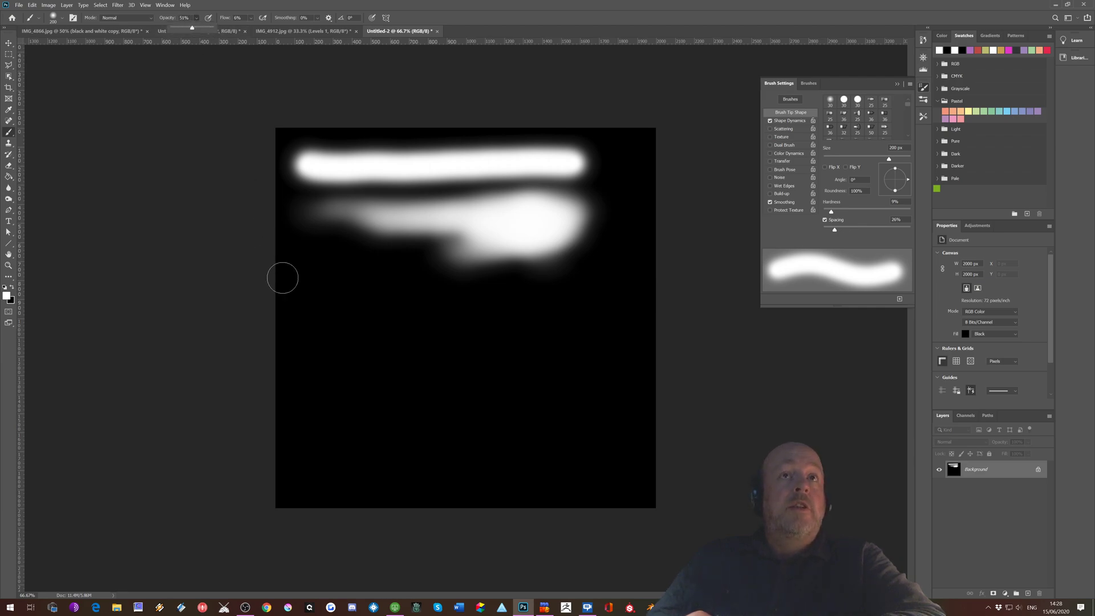
pyautogui.click(362, 308)
pyautogui.moveTo(362, 308)
pyautogui.mouseDown()
pyautogui.moveTo(423, 283)
pyautogui.moveTo(433, 329)
pyautogui.moveTo(383, 303)
pyautogui.moveTo(366, 346)
pyautogui.moveTo(410, 344)
pyautogui.moveTo(401, 351)
pyautogui.moveTo(396, 313)
pyautogui.moveTo(349, 362)
pyautogui.moveTo(347, 343)
pyautogui.moveTo(396, 299)
pyautogui.moveTo(384, 331)
pyautogui.moveTo(347, 345)
pyautogui.moveTo(345, 311)
pyautogui.moveTo(391, 323)
pyautogui.mouseUp()
pyautogui.moveTo(386, 279)
pyautogui.mouseDown()
pyautogui.moveTo(411, 331)
pyautogui.moveTo(432, 305)
pyautogui.moveTo(406, 257)
pyautogui.moveTo(366, 290)
pyautogui.moveTo(397, 339)
pyautogui.moveTo(420, 307)
pyautogui.moveTo(410, 273)
pyautogui.moveTo(398, 279)
pyautogui.moveTo(408, 313)
pyautogui.moveTo(383, 283)
pyautogui.moveTo(393, 277)
pyautogui.moveTo(396, 315)
pyautogui.mouseUp()
pyautogui.moveTo(425, 280)
pyautogui.mouseDown()
pyautogui.moveTo(436, 255)
pyautogui.moveTo(365, 269)
pyautogui.moveTo(441, 250)
pyautogui.moveTo(424, 237)
pyautogui.moveTo(481, 234)
pyautogui.moveTo(392, 255)
pyautogui.mouseUp()
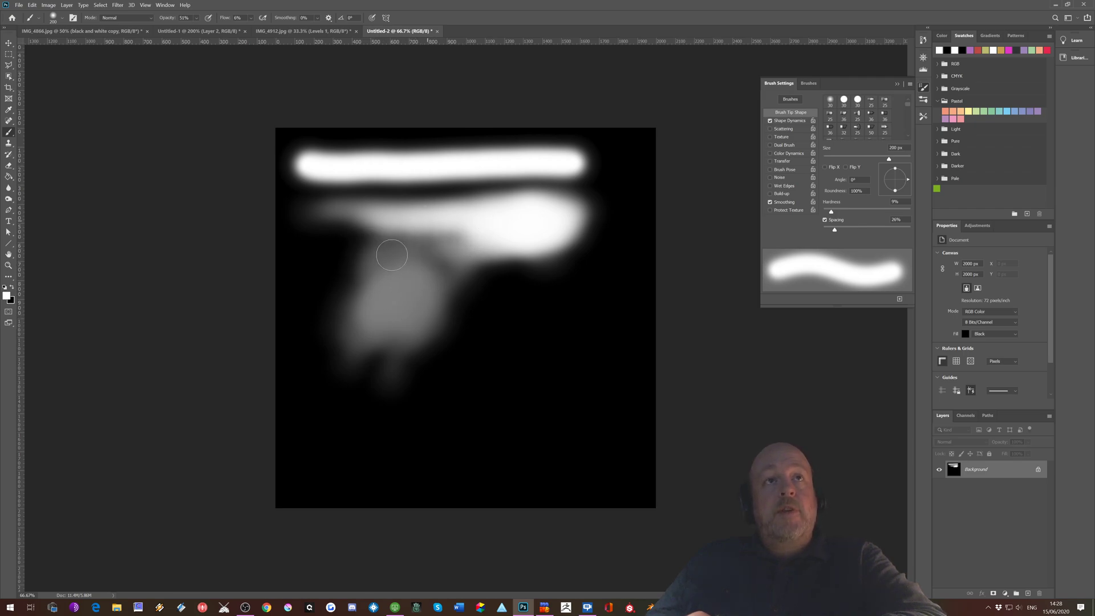
pyautogui.moveTo(547, 252)
pyautogui.mouseDown()
pyautogui.moveTo(502, 213)
pyautogui.moveTo(472, 210)
pyautogui.moveTo(508, 209)
pyautogui.moveTo(449, 250)
pyautogui.moveTo(362, 255)
pyautogui.moveTo(348, 276)
pyautogui.mouseUp()
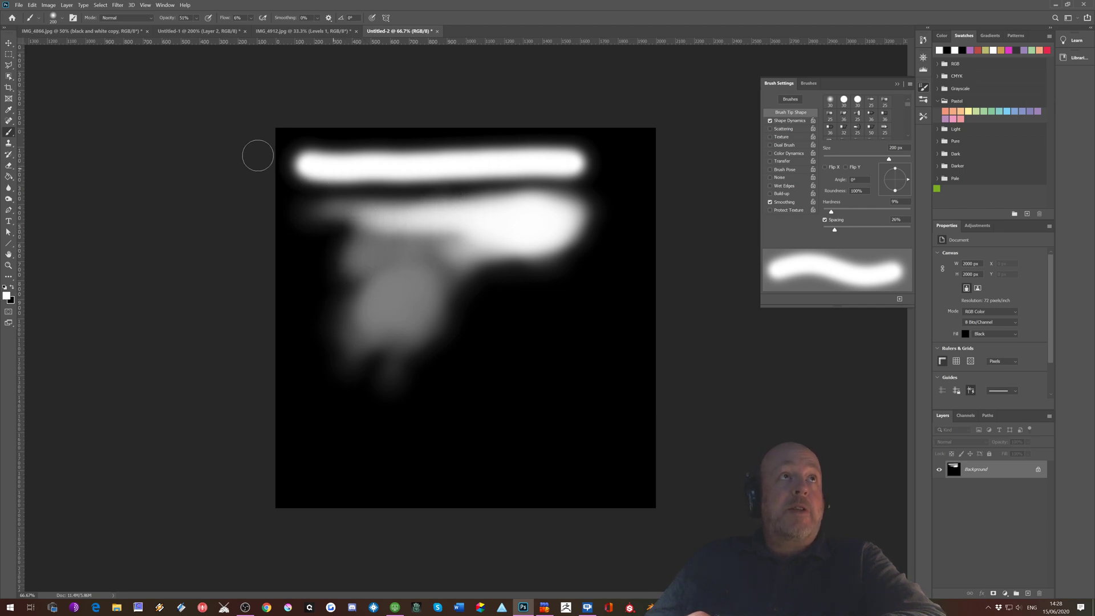
pyautogui.moveTo(607, 225); pyautogui.dragTo(458, 276)
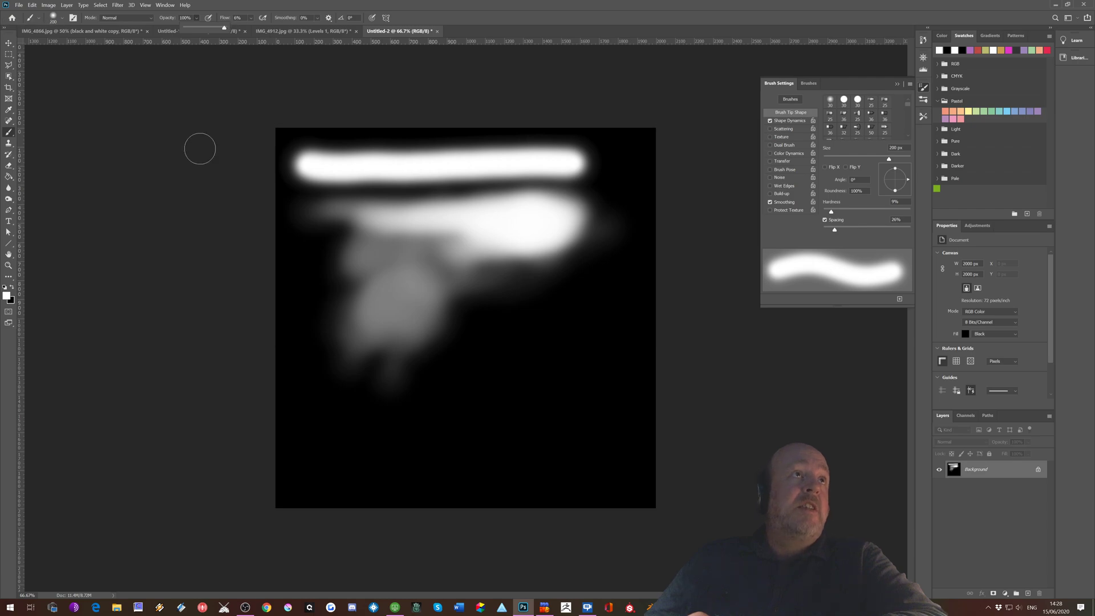
# Restore the brush opacity to 100% and build up low-flow strokes over and beside the grey area
pyautogui.click(61, 18)
pyautogui.click(411, 70)
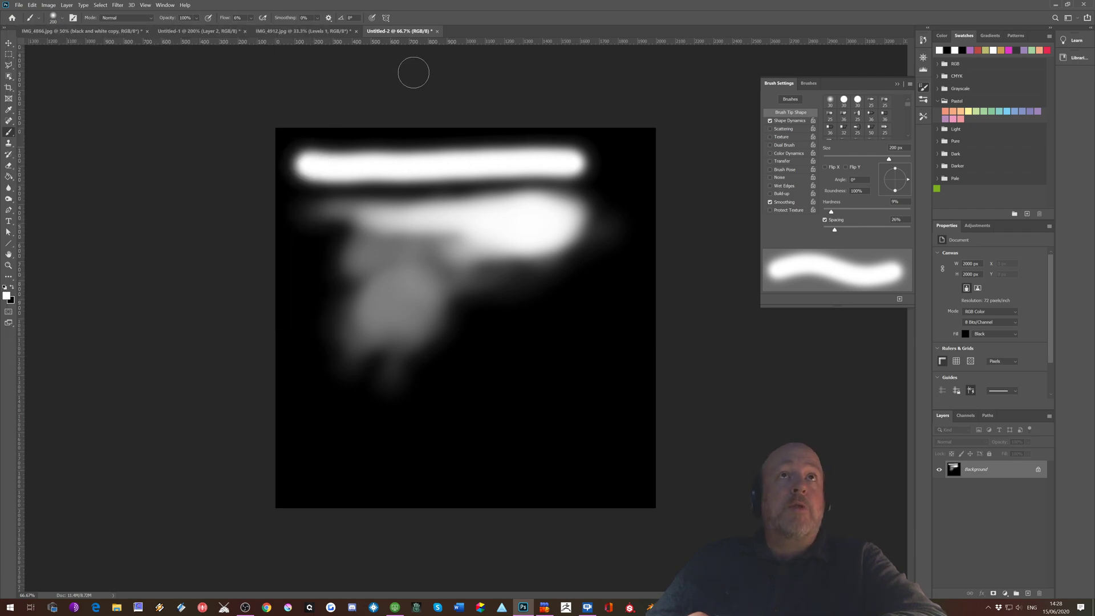
pyautogui.moveTo(521, 296)
pyautogui.mouseDown()
pyautogui.moveTo(446, 318)
pyautogui.moveTo(497, 303)
pyautogui.moveTo(461, 329)
pyautogui.moveTo(465, 292)
pyautogui.moveTo(554, 265)
pyautogui.moveTo(421, 330)
pyautogui.moveTo(464, 329)
pyautogui.moveTo(439, 342)
pyautogui.moveTo(579, 320)
pyautogui.moveTo(579, 360)
pyautogui.moveTo(526, 325)
pyautogui.moveTo(617, 358)
pyautogui.moveTo(570, 322)
pyautogui.moveTo(606, 312)
pyautogui.moveTo(599, 292)
pyautogui.moveTo(559, 313)
pyautogui.moveTo(508, 310)
pyautogui.moveTo(621, 270)
pyautogui.moveTo(520, 312)
pyautogui.moveTo(584, 310)
pyautogui.moveTo(487, 333)
pyautogui.moveTo(399, 326)
pyautogui.moveTo(477, 297)
pyautogui.moveTo(449, 332)
pyautogui.moveTo(409, 349)
pyautogui.moveTo(421, 326)
pyautogui.moveTo(345, 389)
pyautogui.mouseUp()
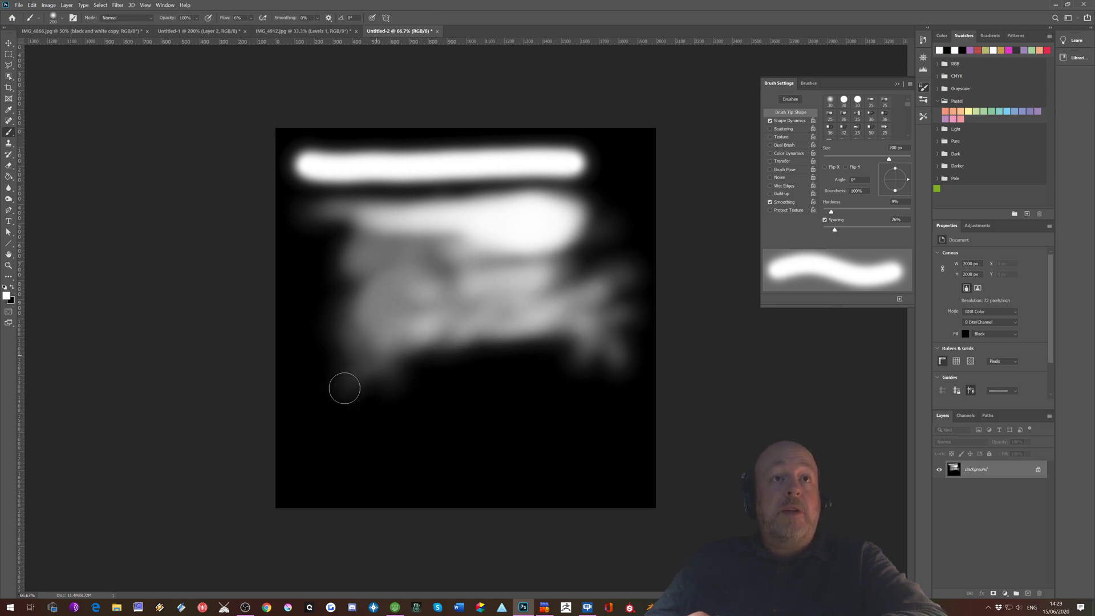
pyautogui.moveTo(382, 281)
pyautogui.mouseDown()
pyautogui.moveTo(350, 295)
pyautogui.moveTo(363, 266)
pyautogui.moveTo(315, 404)
pyautogui.moveTo(345, 277)
pyautogui.moveTo(333, 402)
pyautogui.moveTo(349, 261)
pyautogui.moveTo(319, 346)
pyautogui.moveTo(345, 244)
pyautogui.mouseUp()
pyautogui.moveTo(323, 315); pyautogui.dragTo(348, 236)
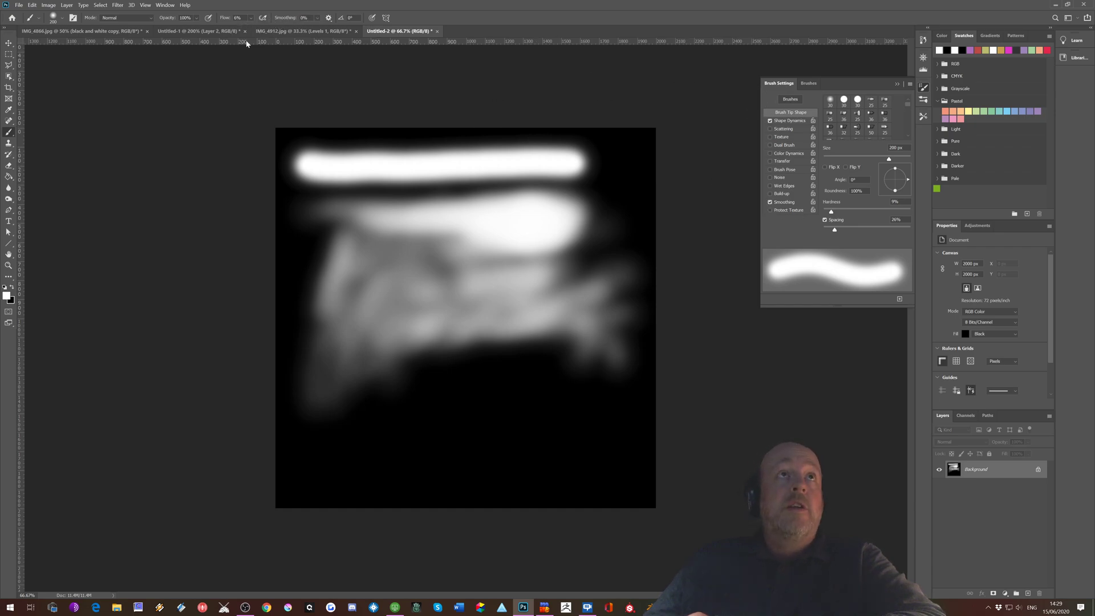
# Set the brush hardness to 100% and reduce the brush size to 70 px
pyautogui.click(318, 17)
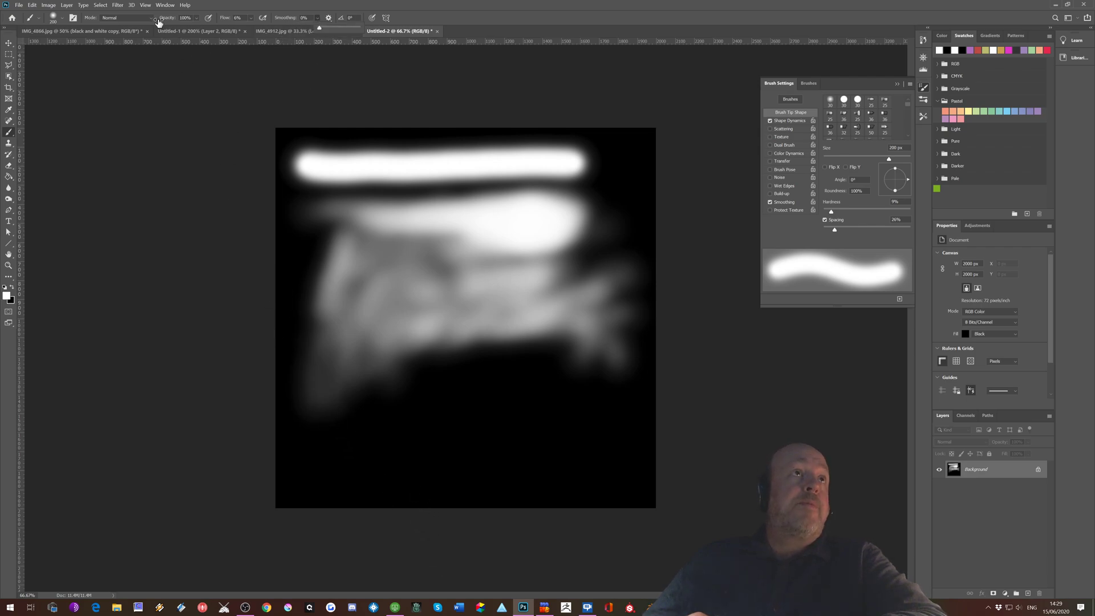
pyautogui.click(62, 19)
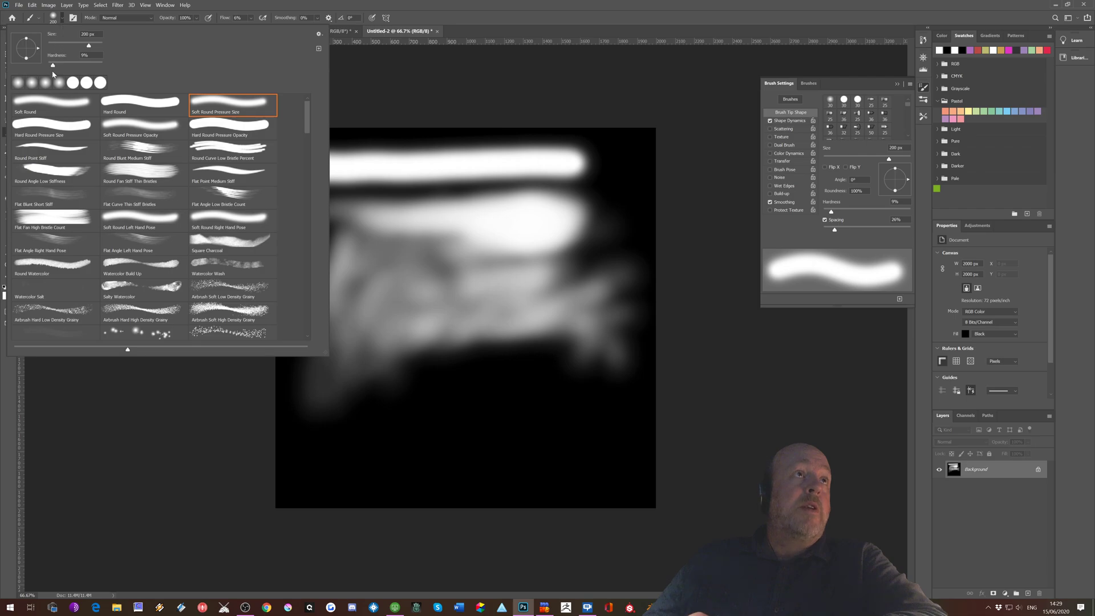
pyautogui.moveTo(89, 65); pyautogui.dragTo(107, 66)
pyautogui.click(469, 97)
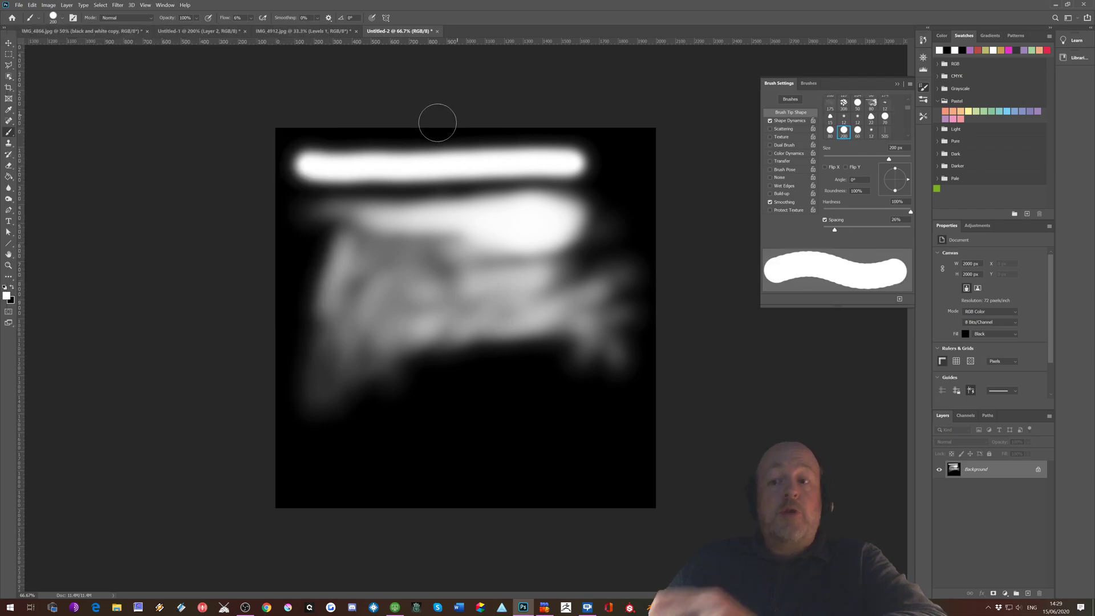
pyautogui.press('[')
pyautogui.press('[')
pyautogui.press('[')
pyautogui.press('[')
pyautogui.press('[')
pyautogui.press('[')
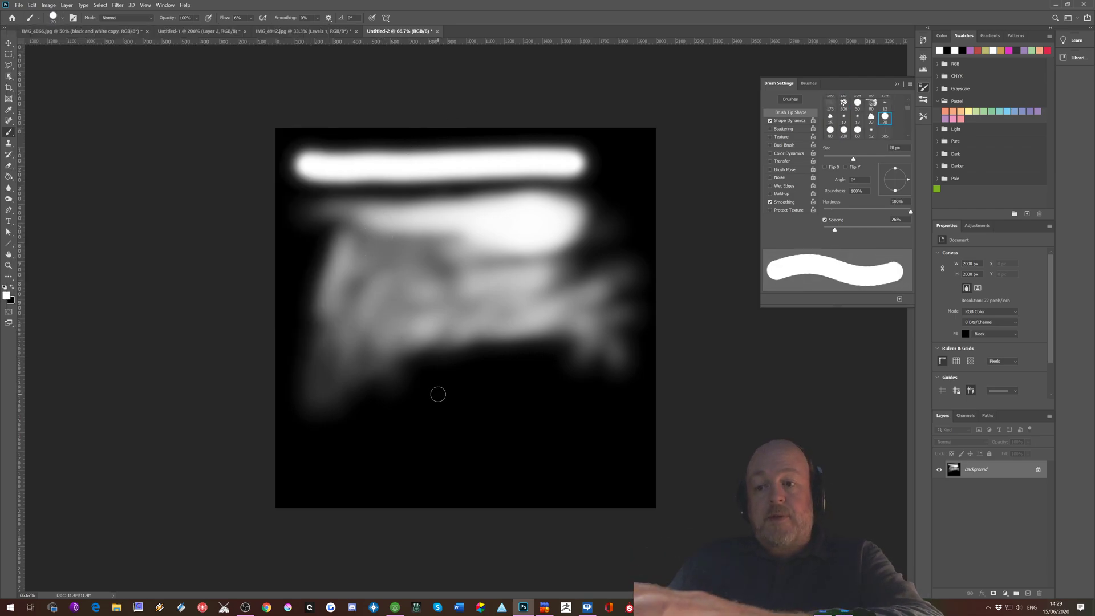
# Set the brush flow to 100% and size to 80 px, and paint a looping freehand line over the canvas's left half without smoothing
pyautogui.click(251, 18)
pyautogui.moveTo(252, 27); pyautogui.dragTo(318, 37)
pyautogui.moveTo(322, 469)
pyautogui.mouseDown()
pyautogui.moveTo(304, 409)
pyautogui.moveTo(330, 295)
pyautogui.moveTo(359, 329)
pyautogui.moveTo(410, 305)
pyautogui.moveTo(390, 252)
pyautogui.moveTo(334, 232)
pyautogui.moveTo(398, 215)
pyautogui.moveTo(434, 233)
pyautogui.moveTo(435, 296)
pyautogui.mouseUp()
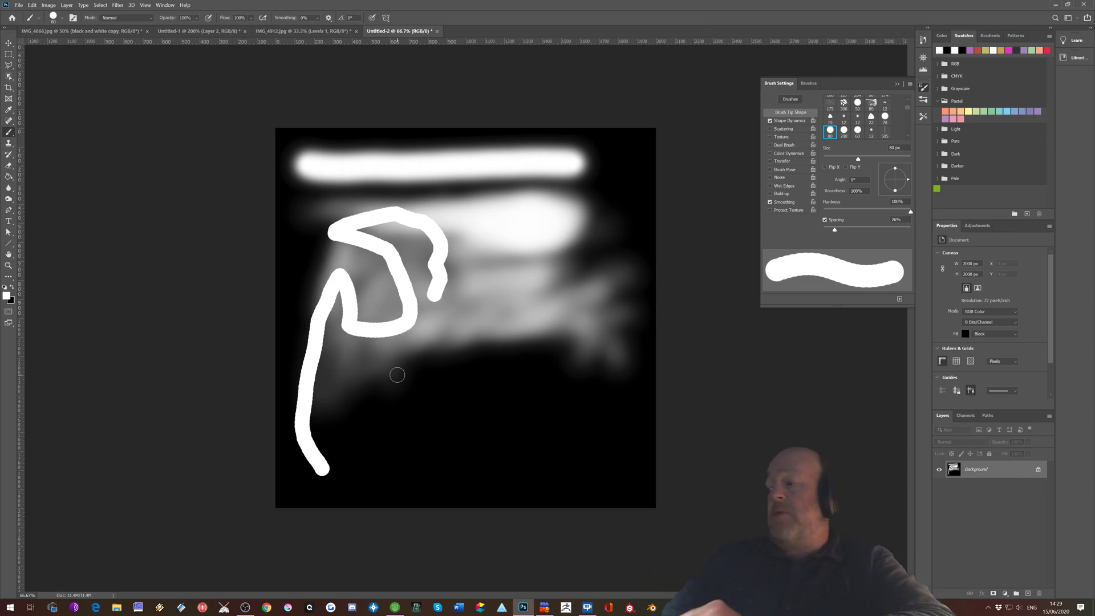
# Set the brush smoothing to 100% and paint a long winding line around the canvas from its lower left area
pyautogui.click(318, 19)
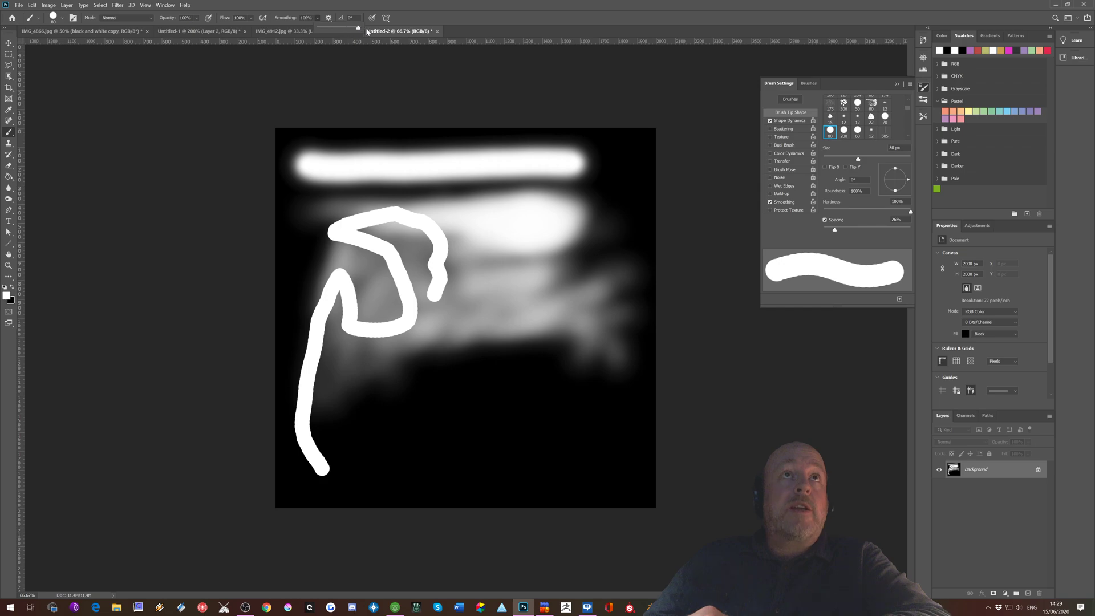
pyautogui.click(355, 482)
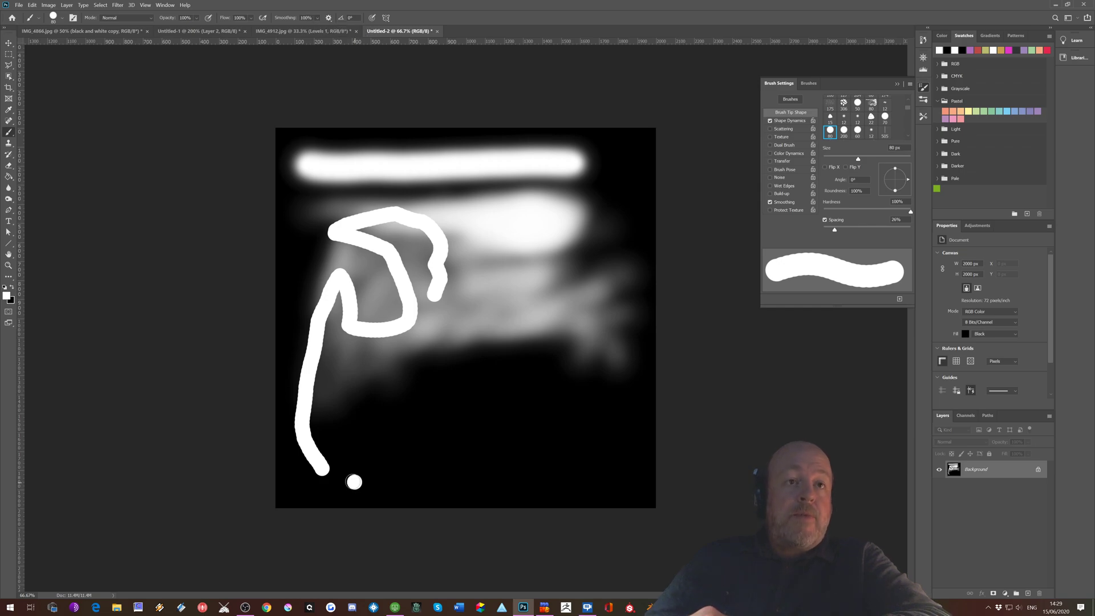
pyautogui.moveTo(343, 456); pyautogui.dragTo(334, 383)
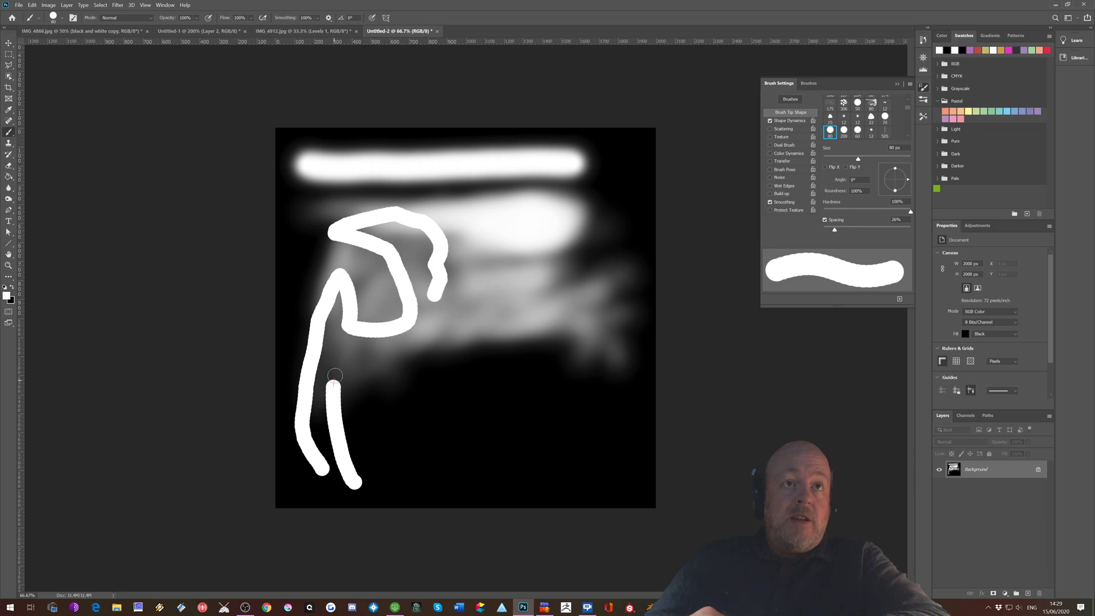
pyautogui.moveTo(384, 354)
pyautogui.mouseDown()
pyautogui.moveTo(466, 311)
pyautogui.moveTo(492, 221)
pyautogui.moveTo(566, 224)
pyautogui.moveTo(624, 283)
pyautogui.moveTo(619, 364)
pyautogui.moveTo(503, 333)
pyautogui.moveTo(450, 359)
pyautogui.moveTo(422, 399)
pyautogui.moveTo(459, 423)
pyautogui.moveTo(629, 388)
pyautogui.moveTo(649, 455)
pyautogui.moveTo(632, 475)
pyautogui.moveTo(562, 439)
pyautogui.moveTo(487, 477)
pyautogui.moveTo(376, 410)
pyautogui.mouseUp()
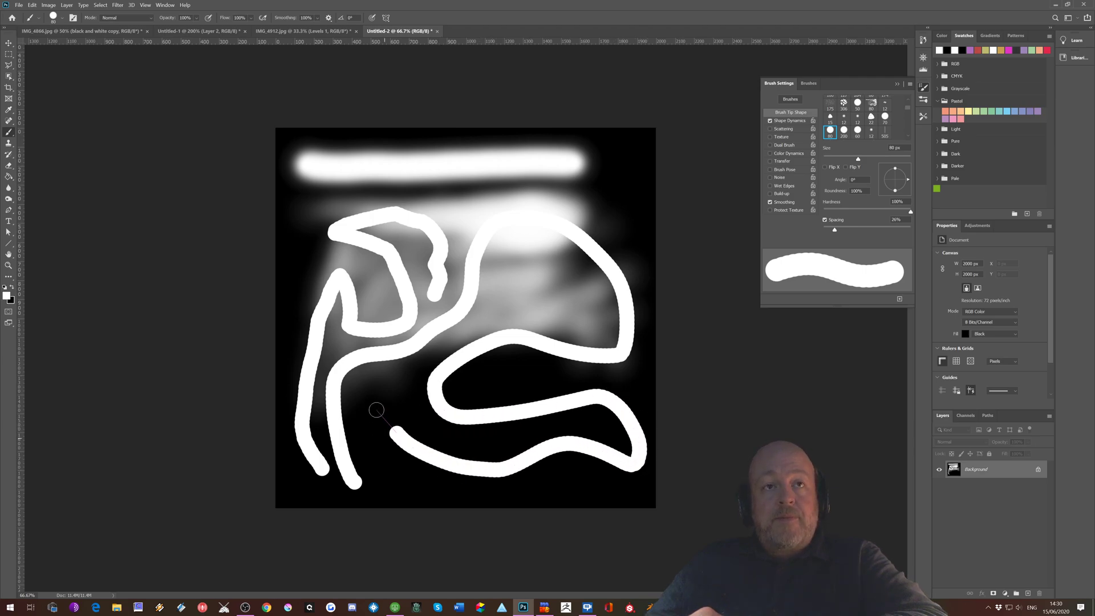